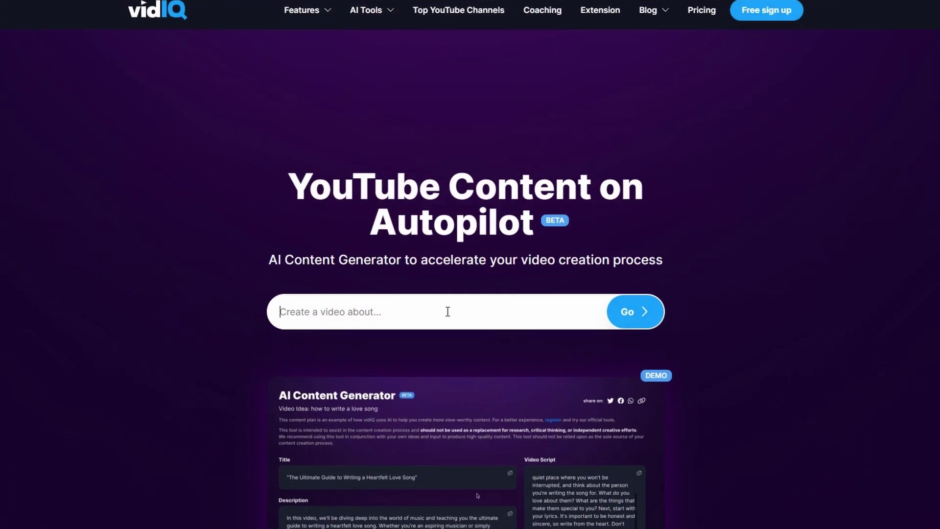
- Generate a vidIQ video plan for 'top 10 minecraft plugins' and scroll through the generated script and results
{"action": "type", "text": "top 10 "}
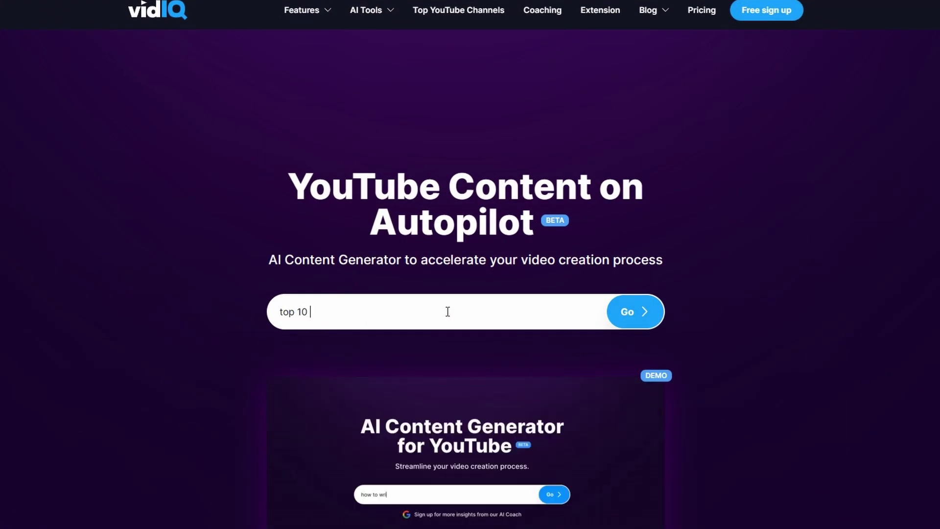
{"action": "type", "text": "minecraft plugins"}
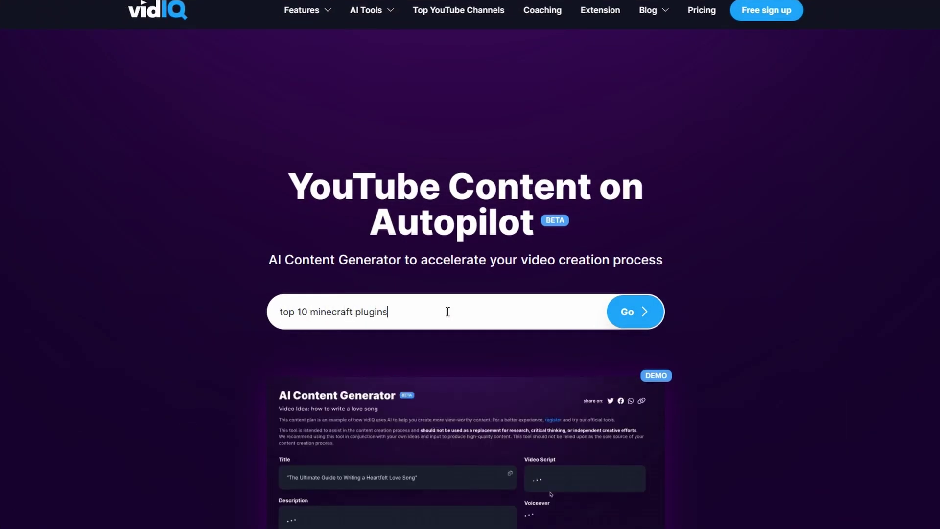
{"action": "key", "text": "Return"}
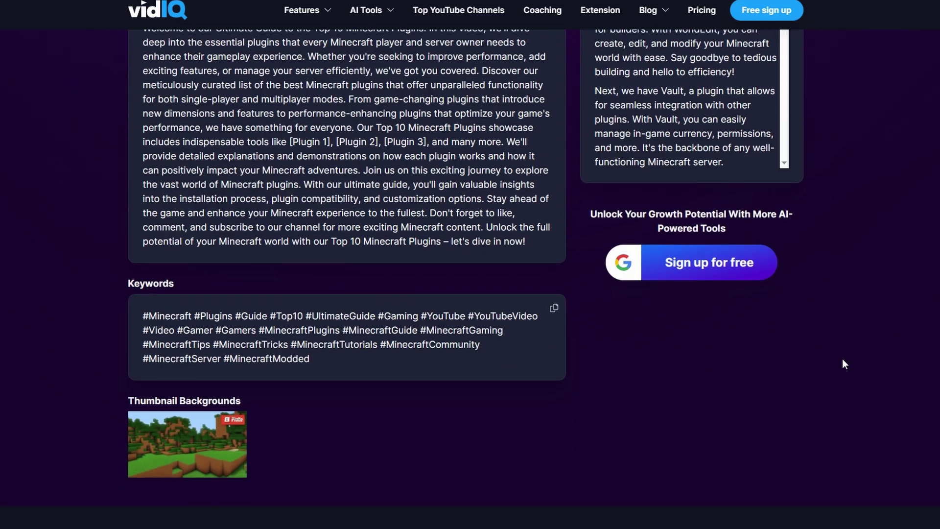
{"action": "scroll", "coordinate": [789, 282], "scroll_direction": "up", "scroll_amount": 5}
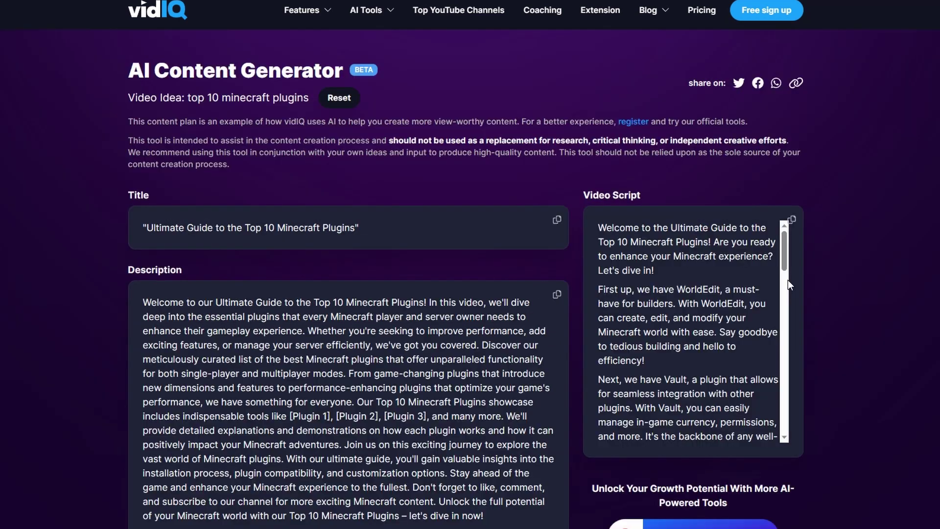
{"action": "left_click_drag", "start_coordinate": [786, 257], "coordinate": [775, 351]}
{"action": "scroll", "coordinate": [594, 338], "scroll_direction": "down", "scroll_amount": 4}
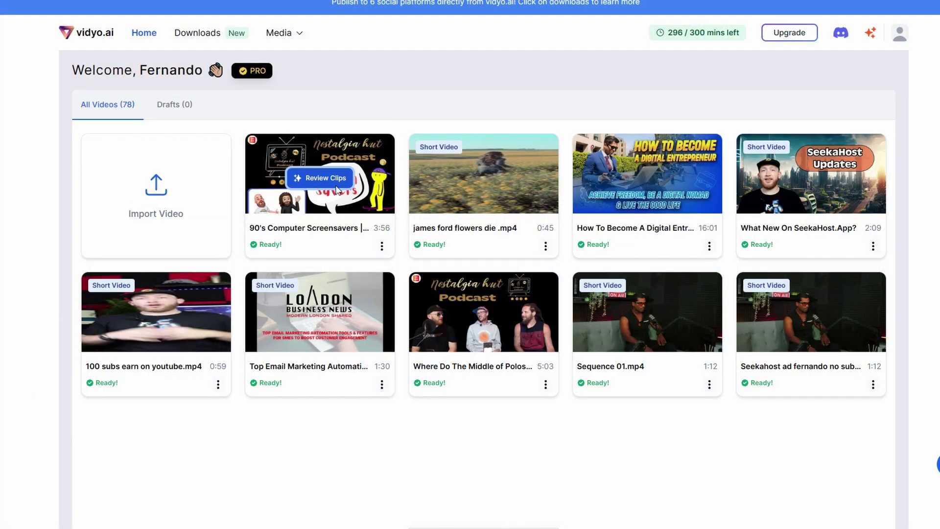
- Open the 90's Computer Screensavers clips and start editing the Nostalgia Hut: Pipes Screen savers short
{"action": "left_click", "coordinate": [338, 191]}
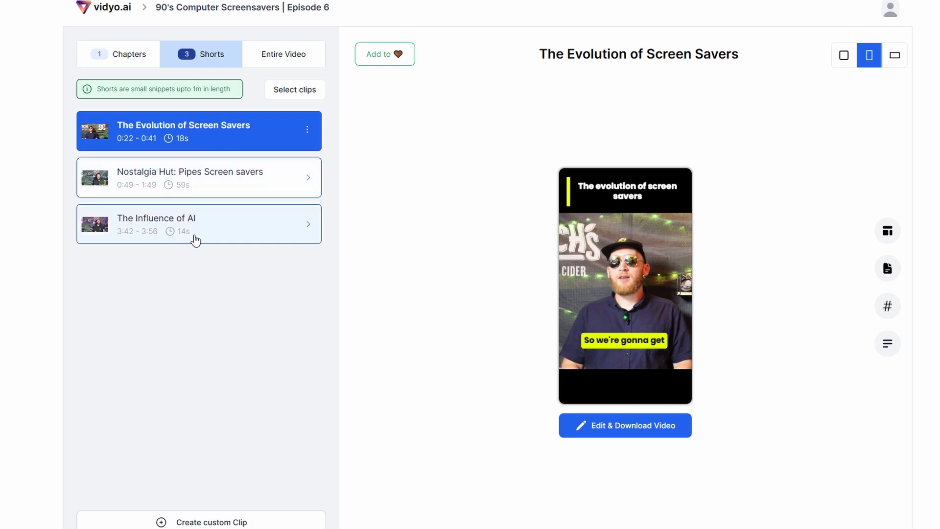
{"action": "left_click", "coordinate": [196, 177]}
{"action": "left_click", "coordinate": [632, 427]}
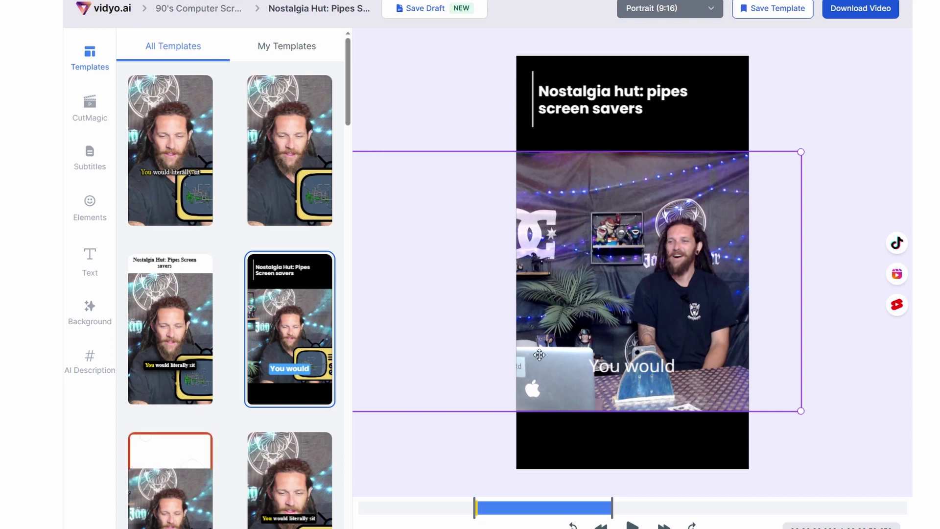
- Try several templates and settle on the one with the title at the bottom and captions higher
{"action": "left_click", "coordinate": [246, 210]}
{"action": "left_click", "coordinate": [190, 321]}
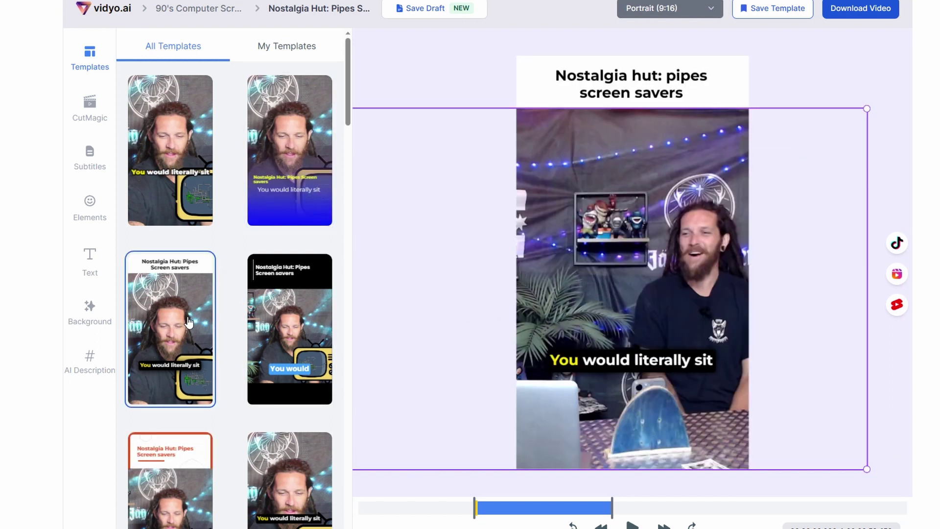
{"action": "scroll", "coordinate": [190, 321], "scroll_direction": "down", "scroll_amount": 5}
{"action": "left_click", "coordinate": [269, 306]}
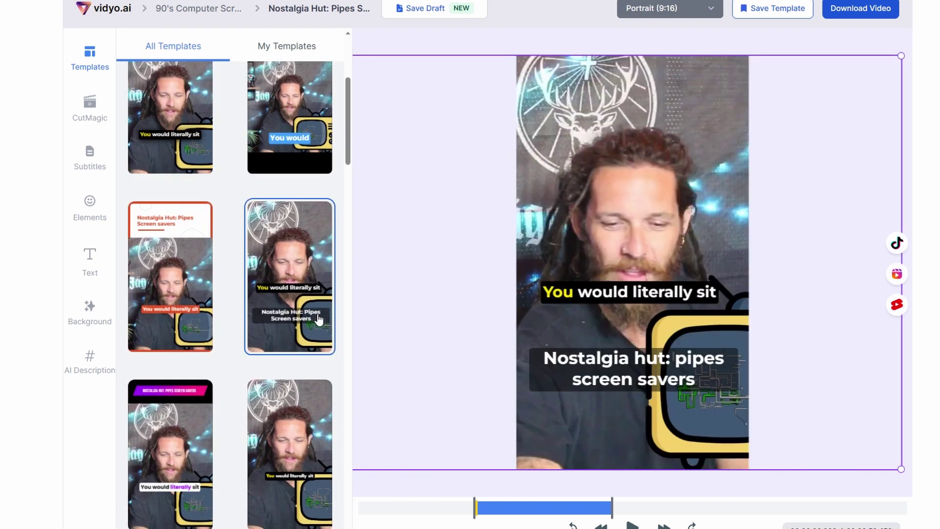
- Look through the subtitle styles, subtitle line editor, background settings and AI description options
{"action": "left_click", "coordinate": [93, 161]}
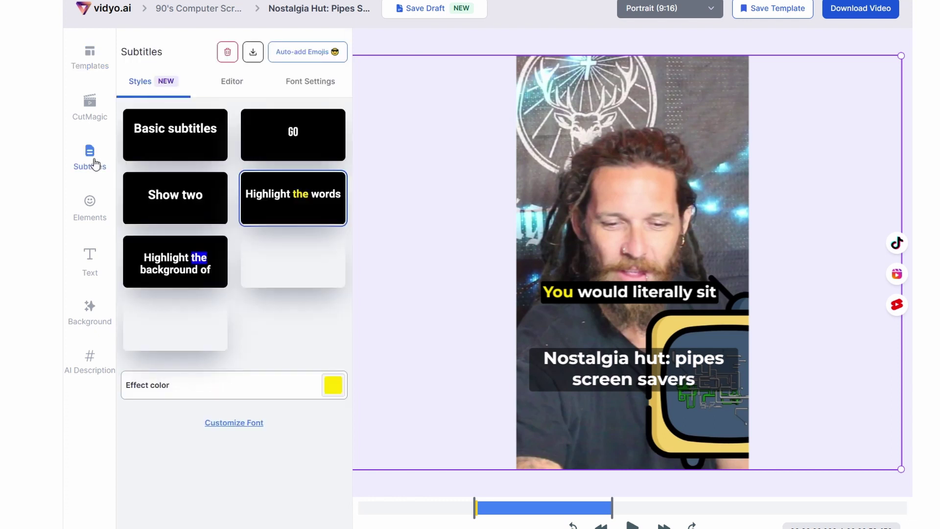
{"action": "left_click", "coordinate": [227, 89]}
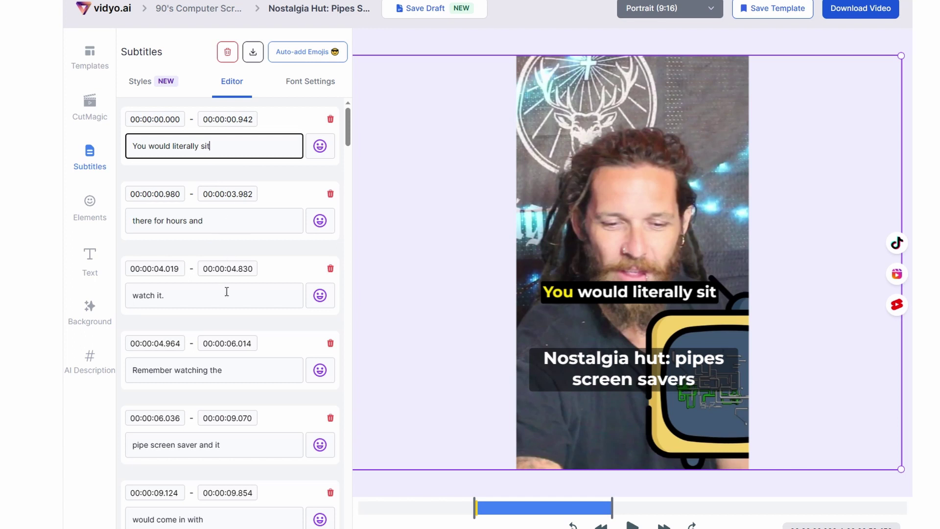
{"action": "left_click", "coordinate": [102, 323]}
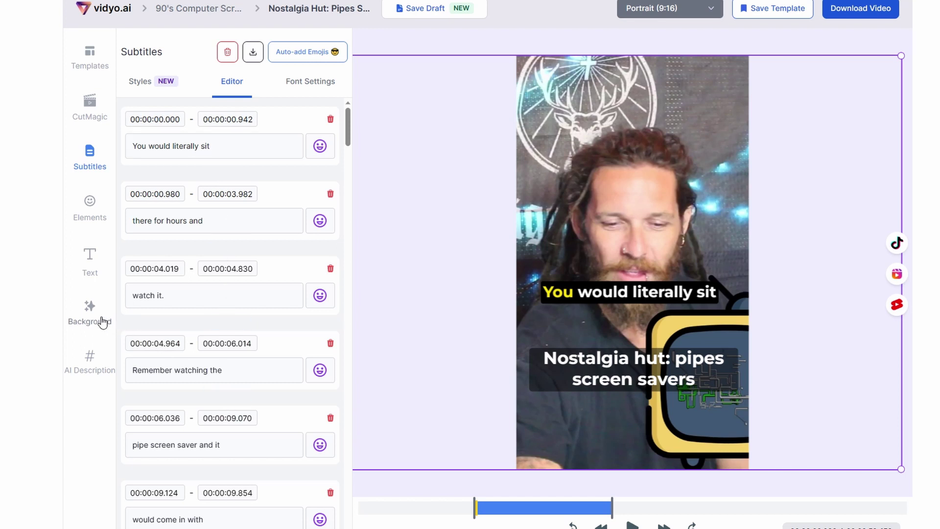
{"action": "left_click", "coordinate": [95, 370]}
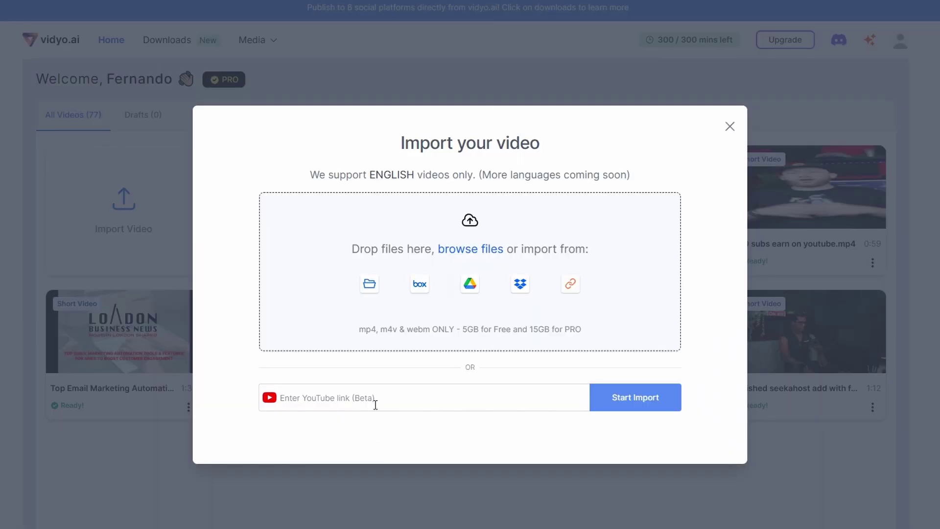
- Paste the copied YouTube video link into the import field and start the import
{"action": "left_click", "coordinate": [363, 405]}
{"action": "right_click", "coordinate": [365, 403]}
{"action": "left_click", "coordinate": [405, 485]}
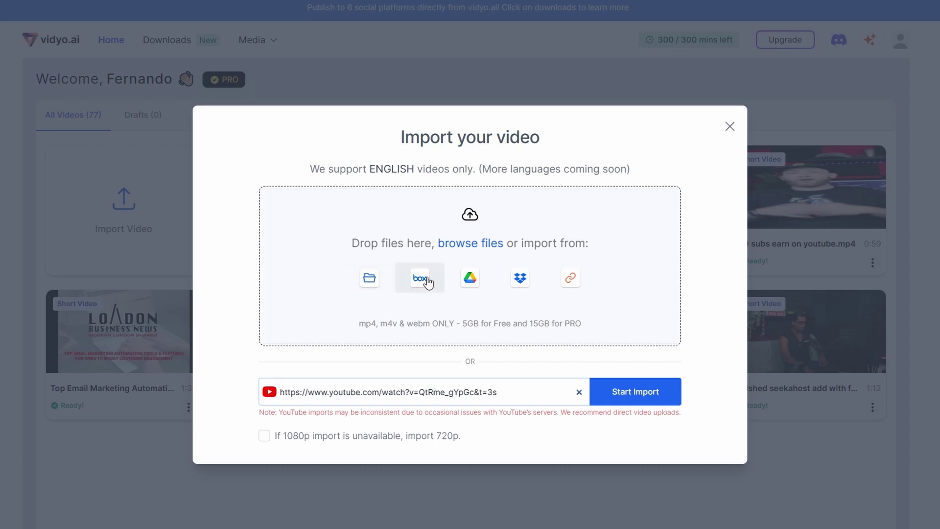
{"action": "left_click", "coordinate": [629, 397]}
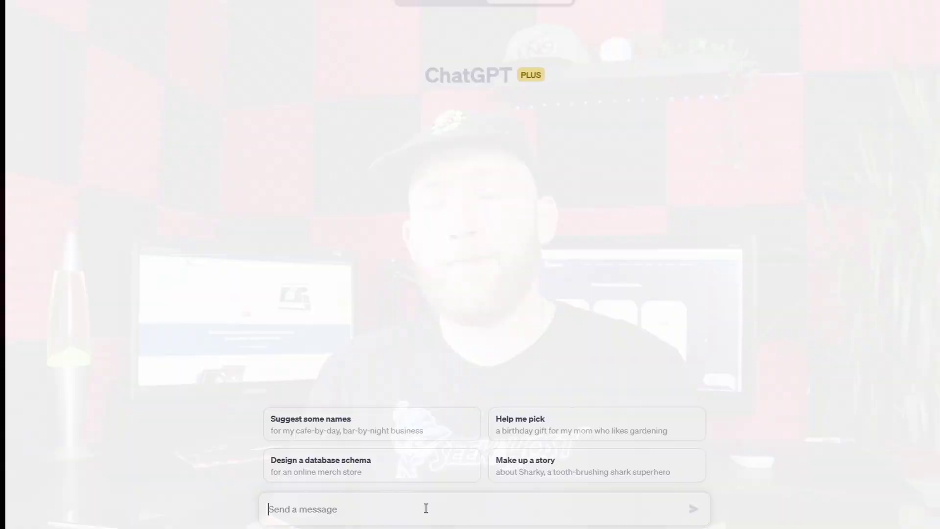
{"action": "type", "text": "help me write a short story about a kid tha"}
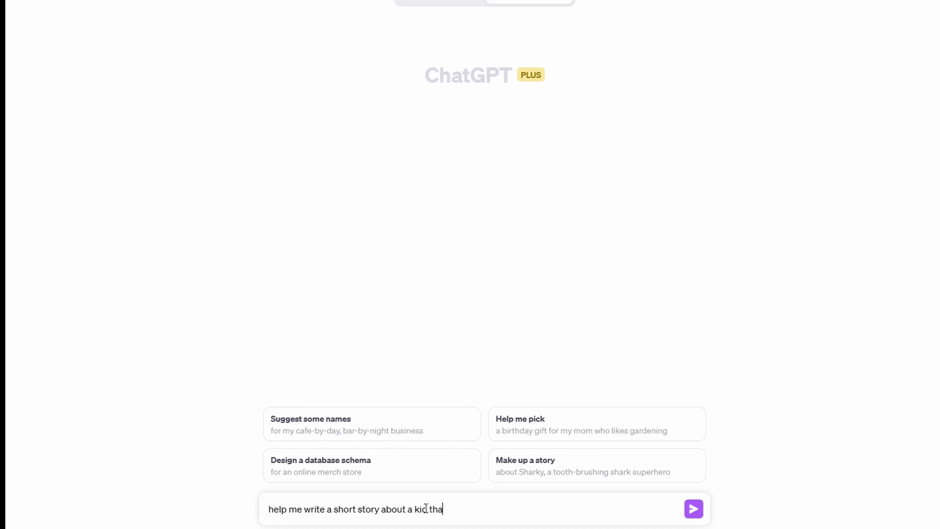
- Ask ChatGPT for a boy-who-cried-wolf story, a Minecraft plugins video title, then a description and tags
{"action": "type", "text": "t cried wolf"}
{"action": "key", "text": "Return"}
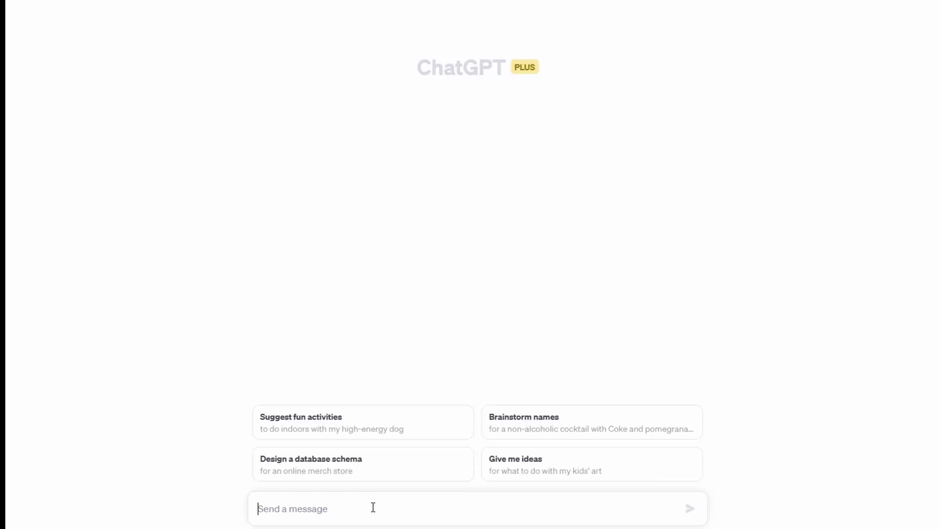
{"action": "type", "text": "W"}
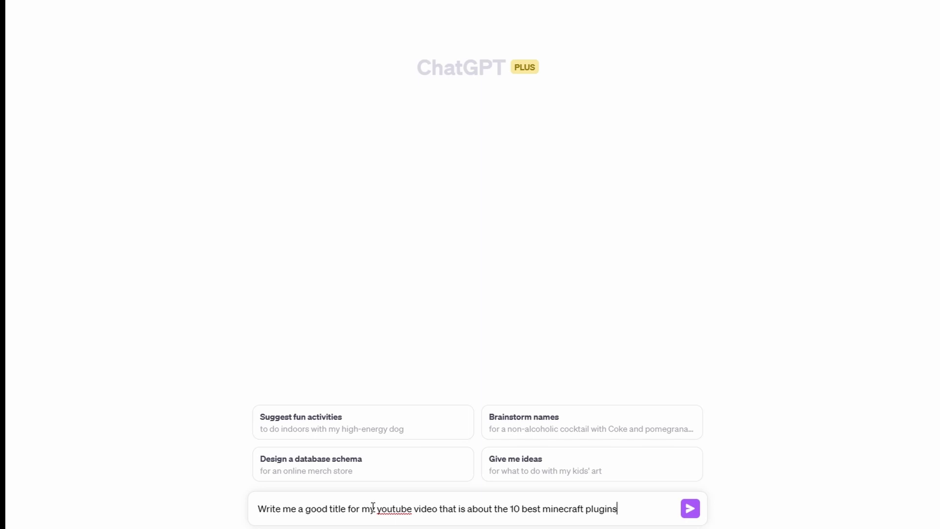
{"action": "key", "text": "Return"}
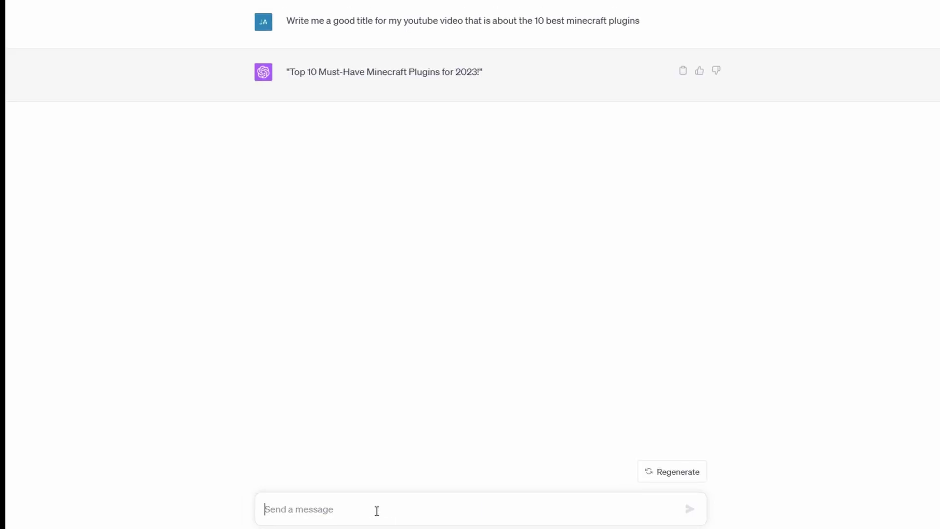
{"action": "type", "text": "write me a descri"}
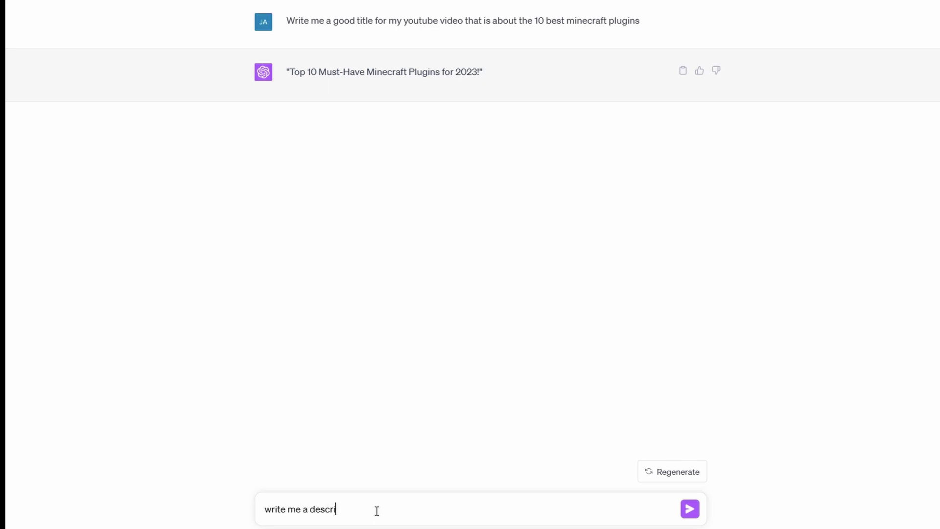
{"action": "type", "text": "ption and some tags"}
{"action": "key", "text": "Return"}
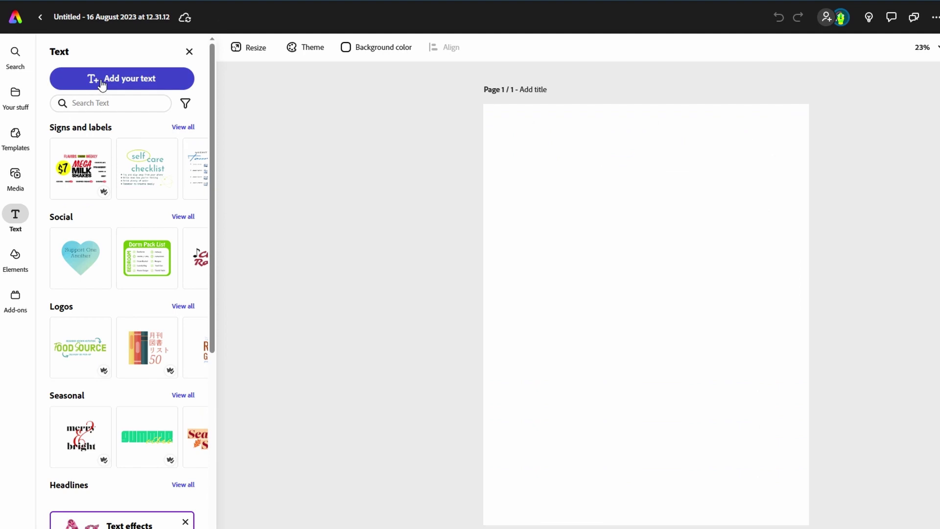
- Add a new text box to the page in the hand-drawn capitals style
{"action": "left_click", "coordinate": [102, 79]}
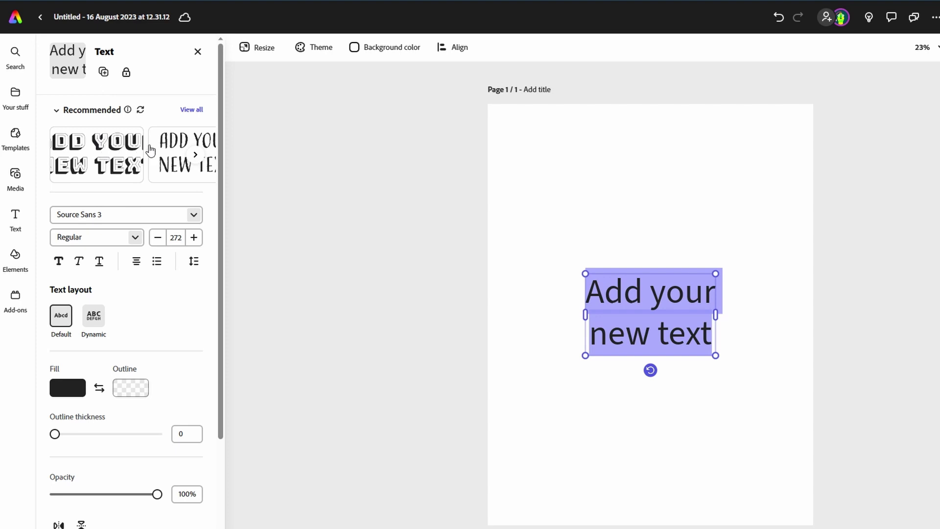
{"action": "left_click", "coordinate": [190, 153]}
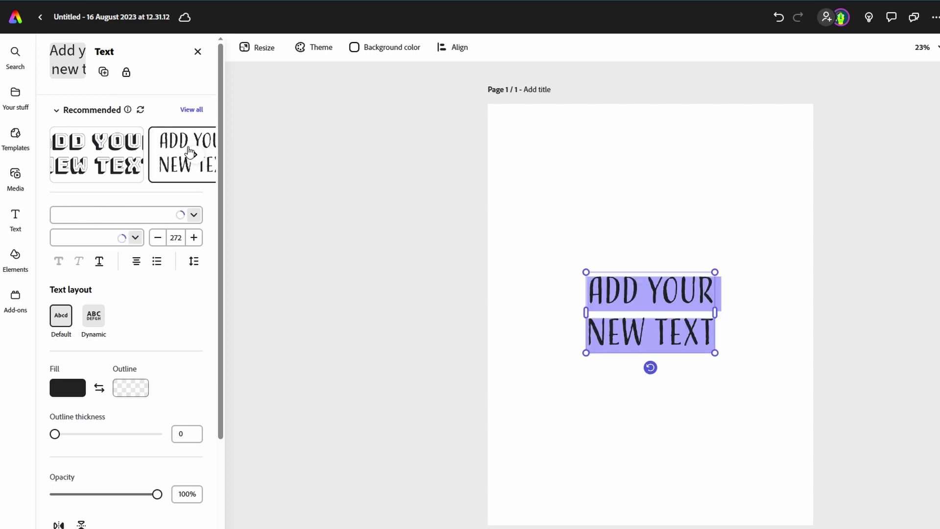
{"action": "scroll", "coordinate": [142, 410], "scroll_direction": "down", "scroll_amount": 4}
- Generate AI text effects for the heading from the prompt 'a rocky texture'
{"action": "left_click", "coordinate": [143, 411]}
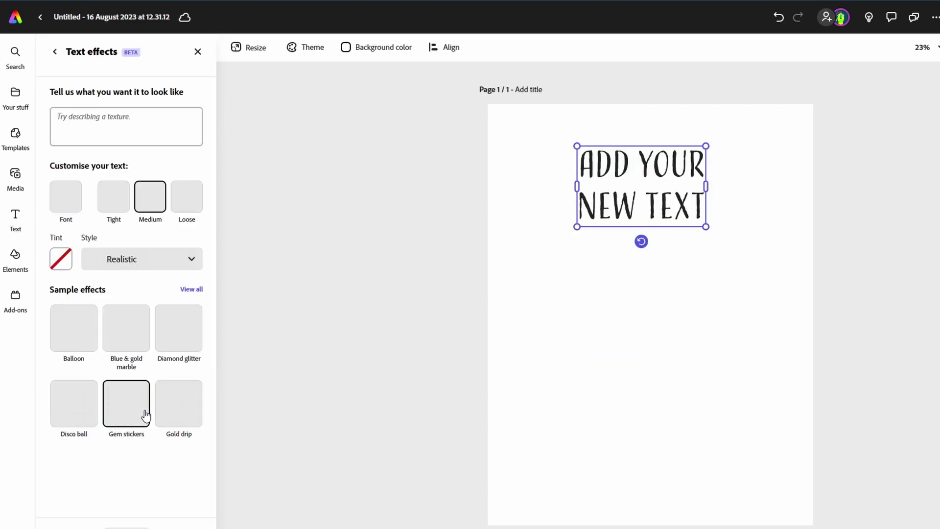
{"action": "left_click", "coordinate": [122, 127]}
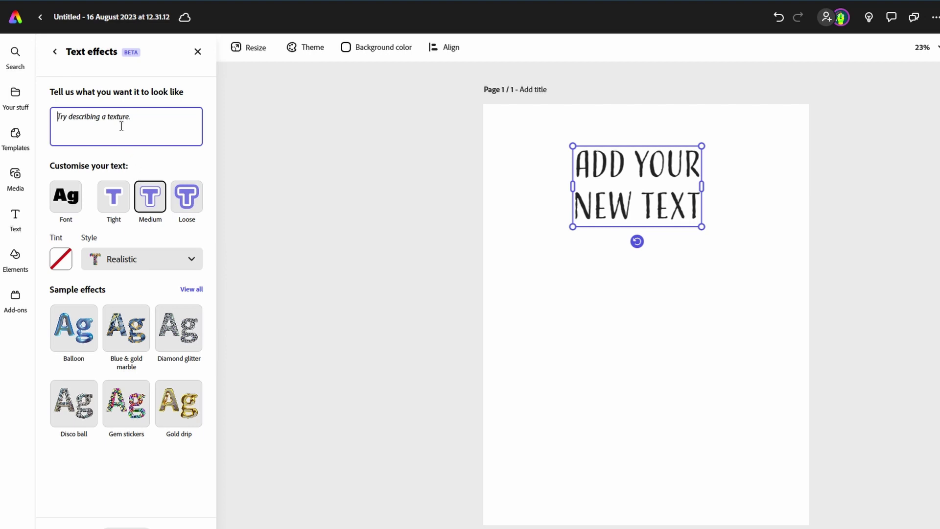
{"action": "type", "text": "a"}
{"action": "key", "text": "Return"}
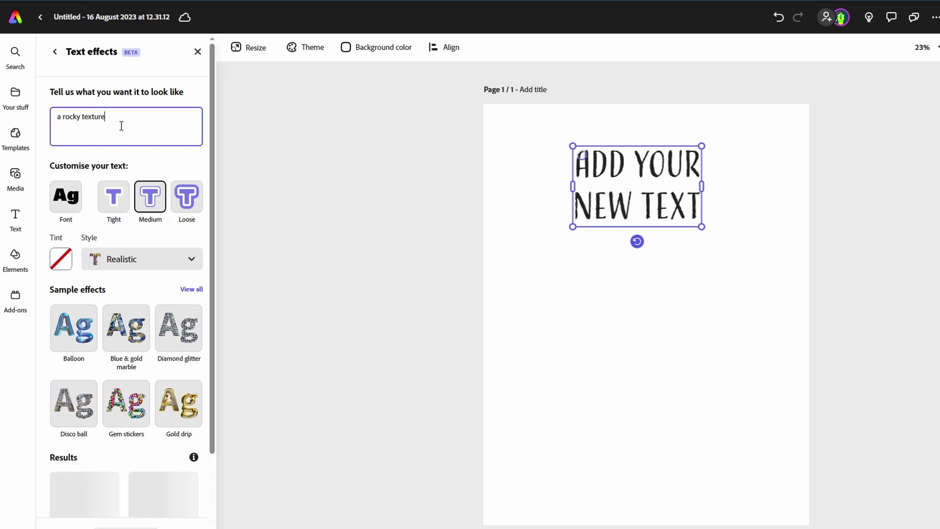
{"action": "scroll", "coordinate": [136, 142], "scroll_direction": "down", "scroll_amount": 3}
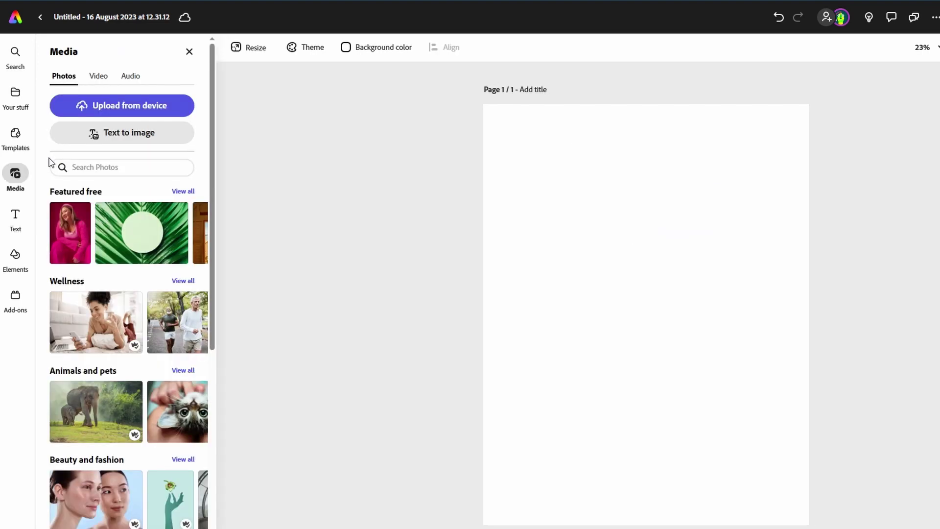
- Generate square (1:1) Graphic-type images of people walking through a forest
{"action": "left_click", "coordinate": [112, 137]}
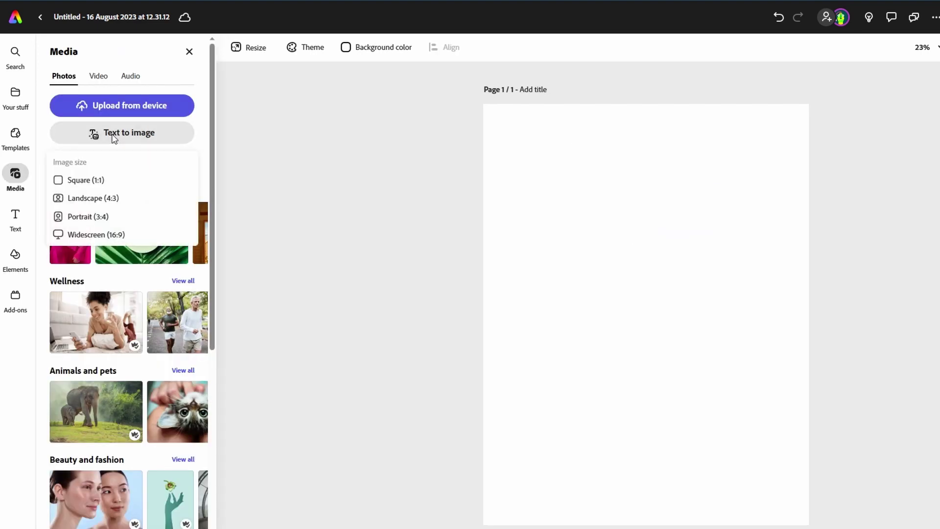
{"action": "left_click", "coordinate": [100, 180]}
{"action": "left_click", "coordinate": [99, 206]}
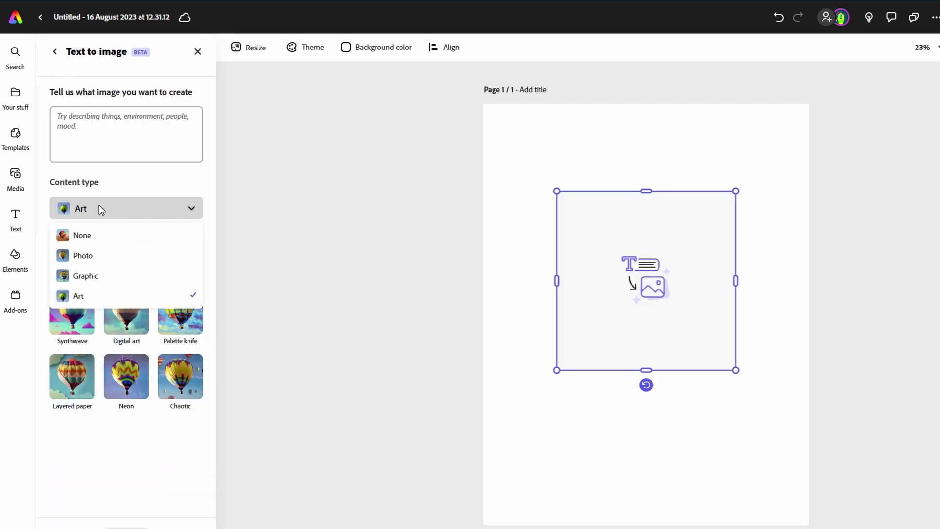
{"action": "left_click", "coordinate": [95, 276]}
{"action": "left_click", "coordinate": [88, 130]}
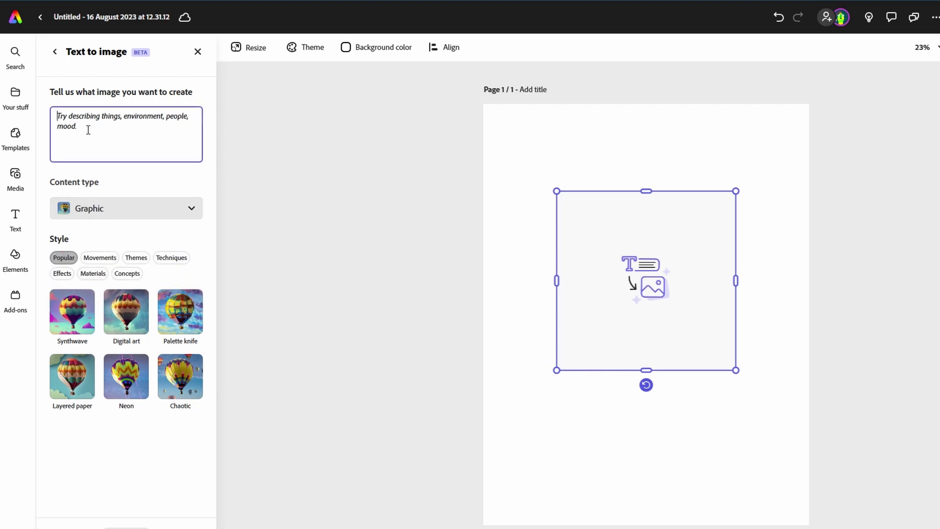
{"action": "type", "text": "People walking through a forest"}
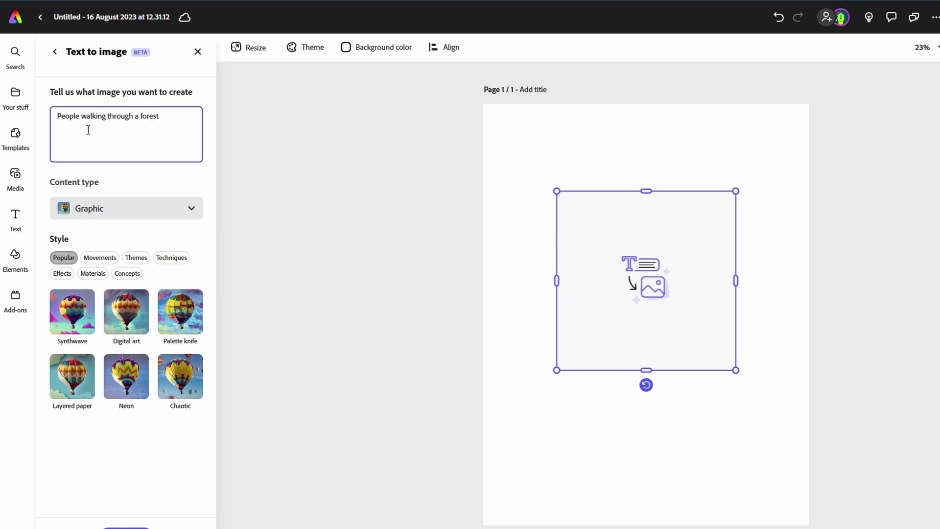
{"action": "key", "text": "Return"}
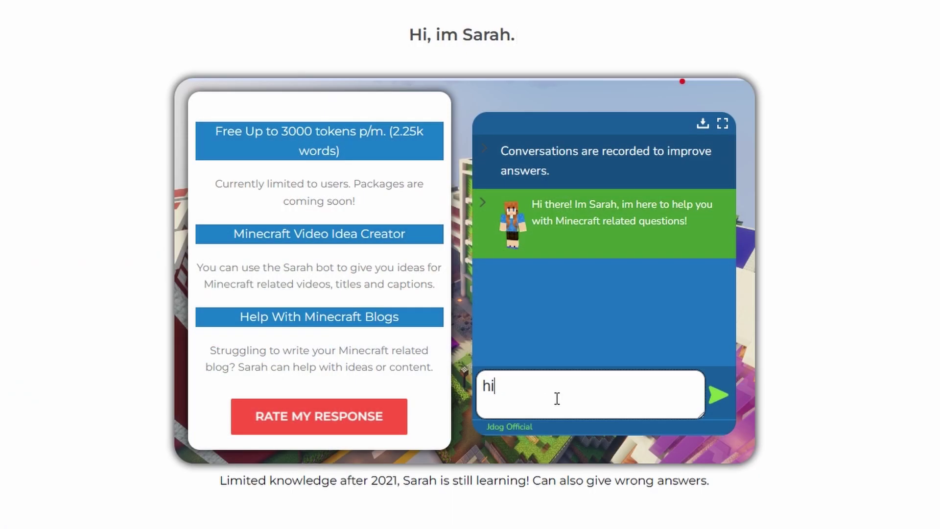
- Send the message 'hi can you help me?' to the Minecraft chatbot
{"action": "type", "text": "an you help me?"}
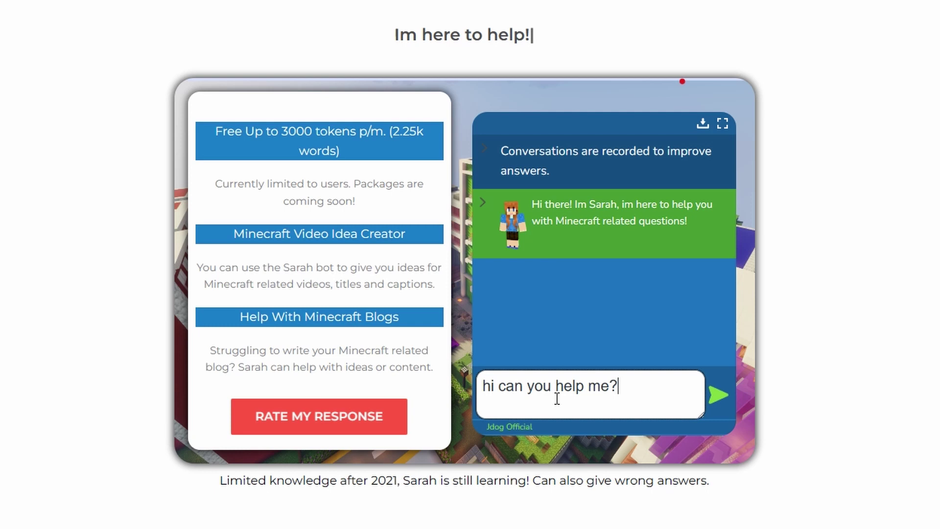
{"action": "key", "text": "Return"}
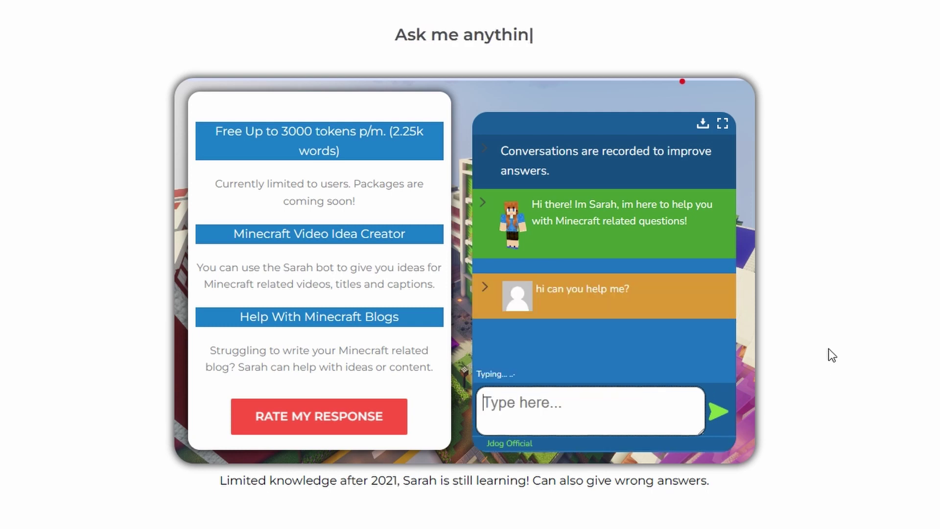